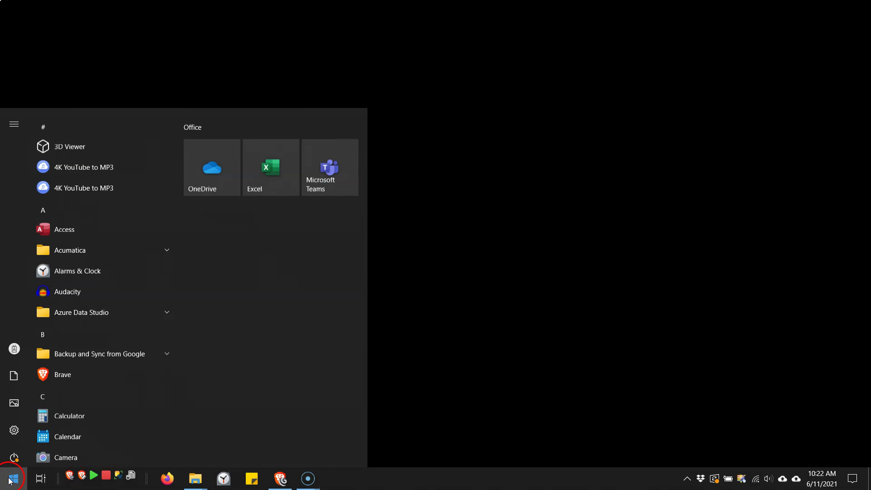
Launch Excel and open the Power Query Editor from Data > Get Data.
left_click(276, 174)
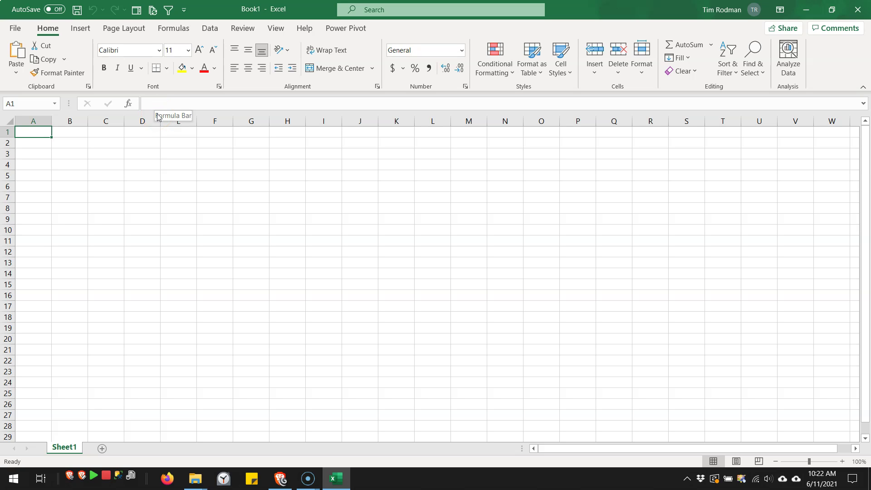
left_click(213, 29)
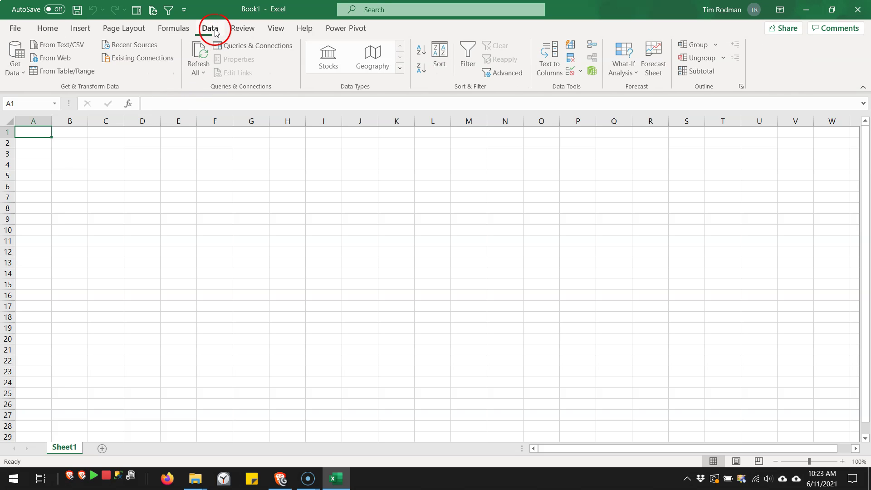
left_click(20, 72)
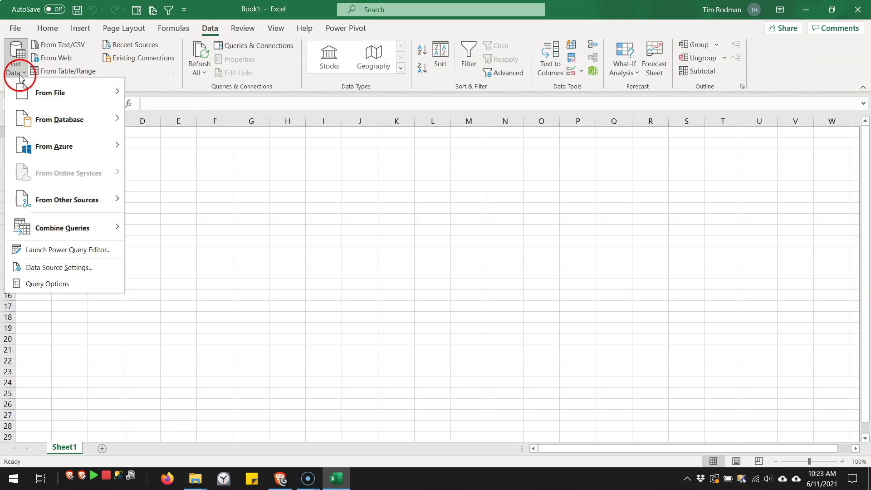
left_click(34, 250)
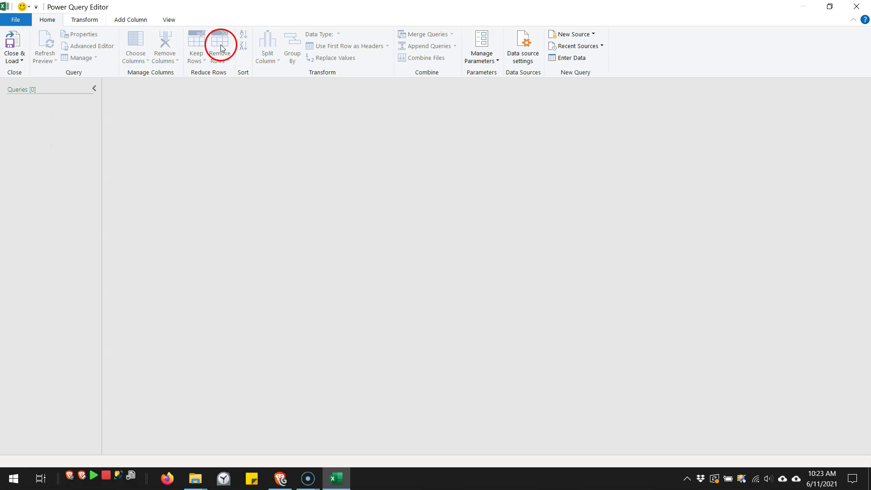
In Data source settings, check current-workbook sources, then show global permissions for 127.0.0.1 and localhost.
left_click(516, 64)
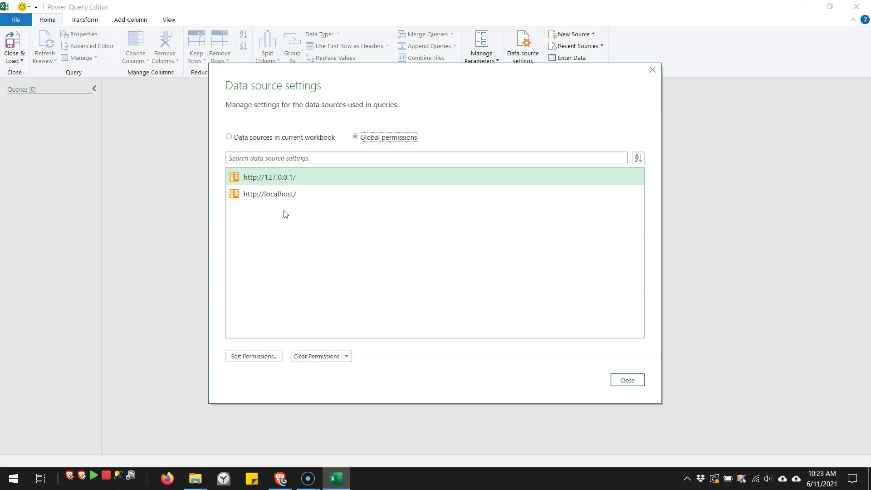
left_click(261, 278)
left_click(254, 143)
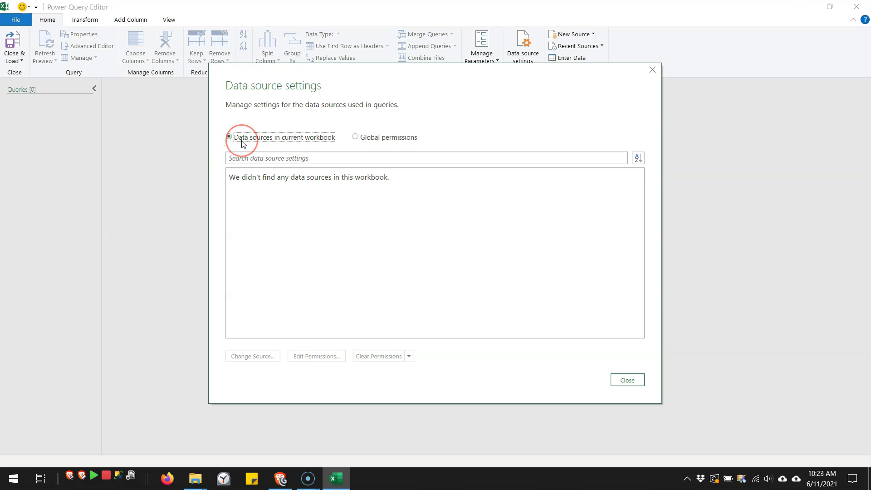
left_click(279, 146)
left_click(375, 140)
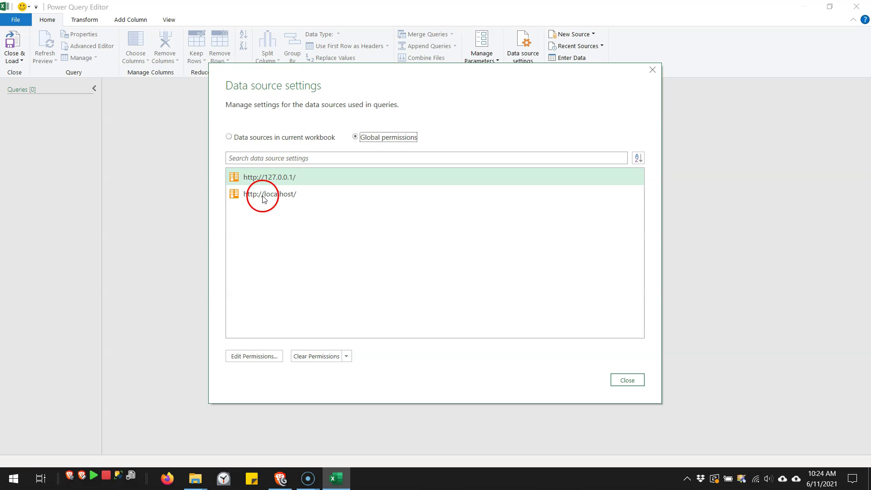
In the Credentials folder window, find and copy Credentials.bin from the user's folder.
mouse_move(196, 484)
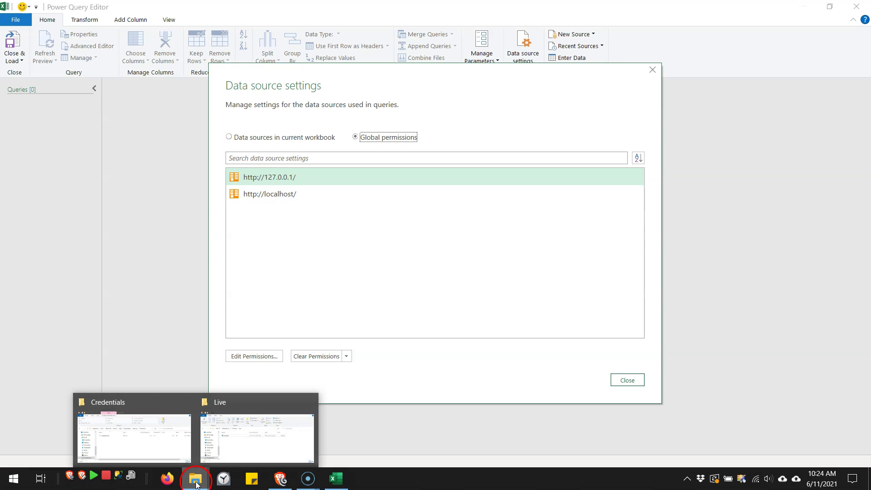
left_click(169, 452)
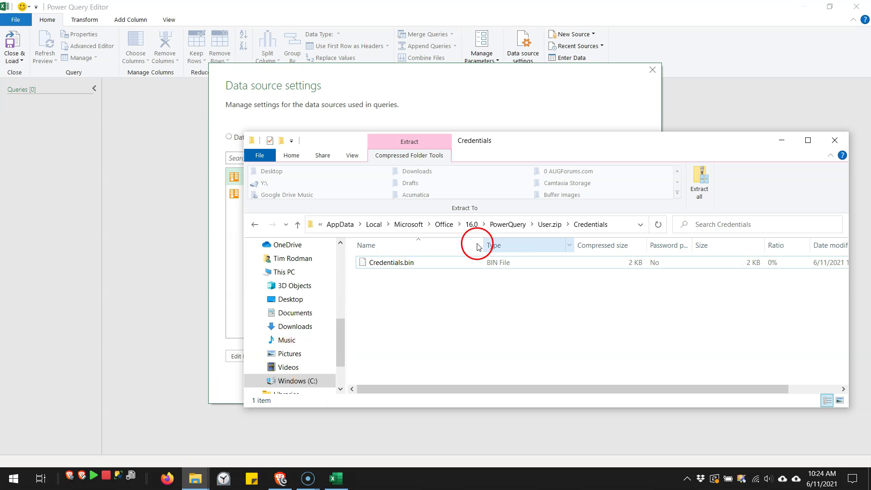
left_click(616, 232)
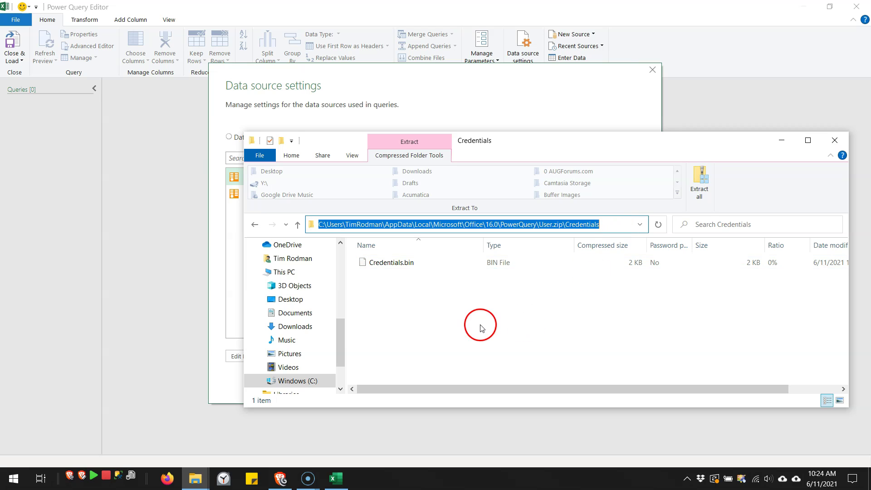
double_click(358, 225)
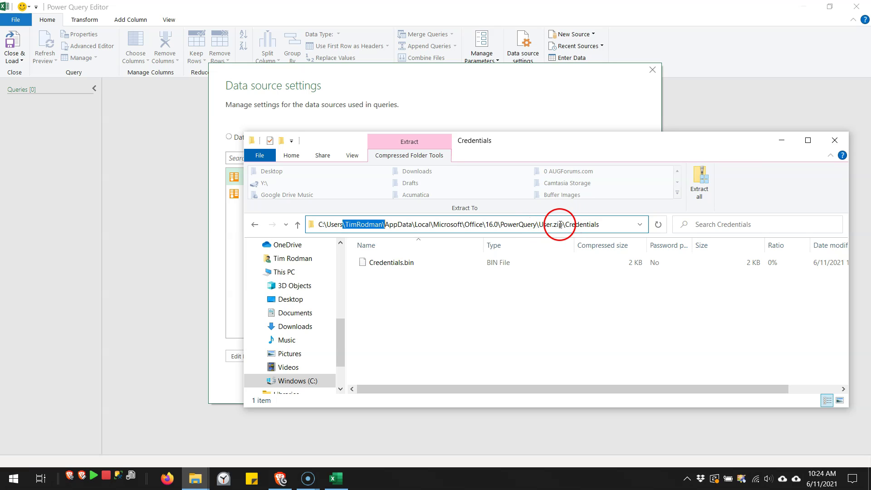
left_click(422, 265)
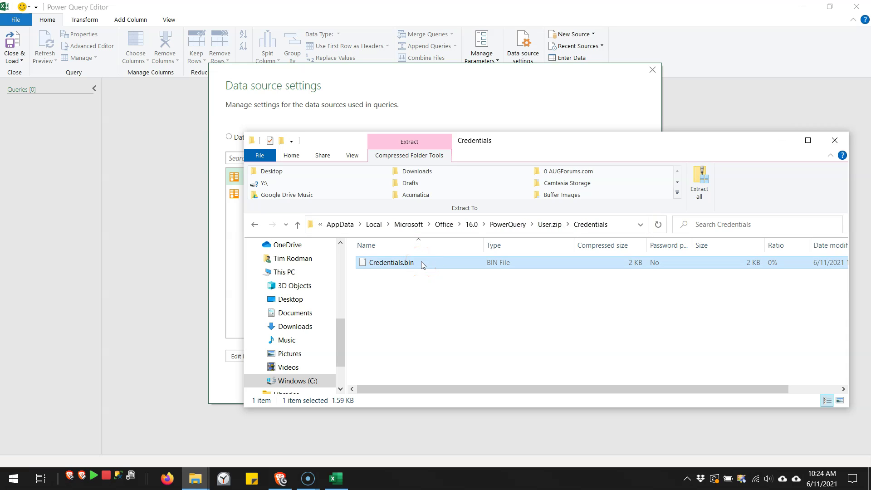
left_click(414, 266)
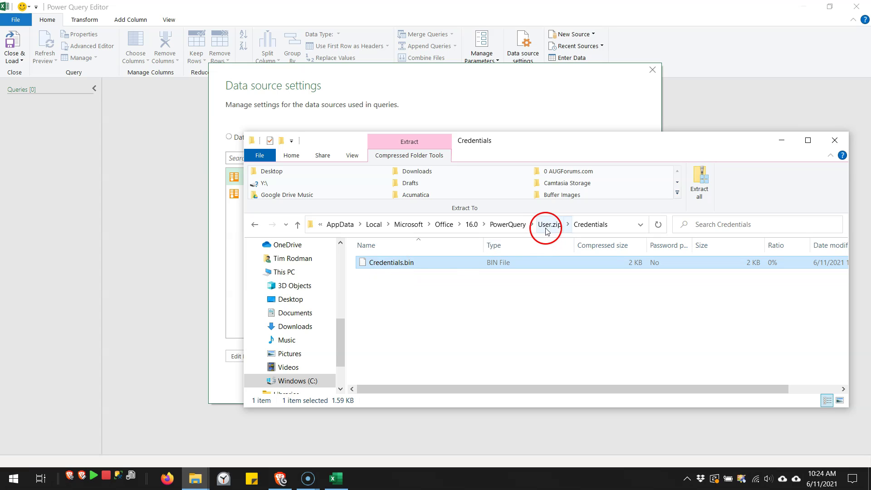
Paste Credentials.bin into the Live folder and open it with Notepad++.
left_click(197, 479)
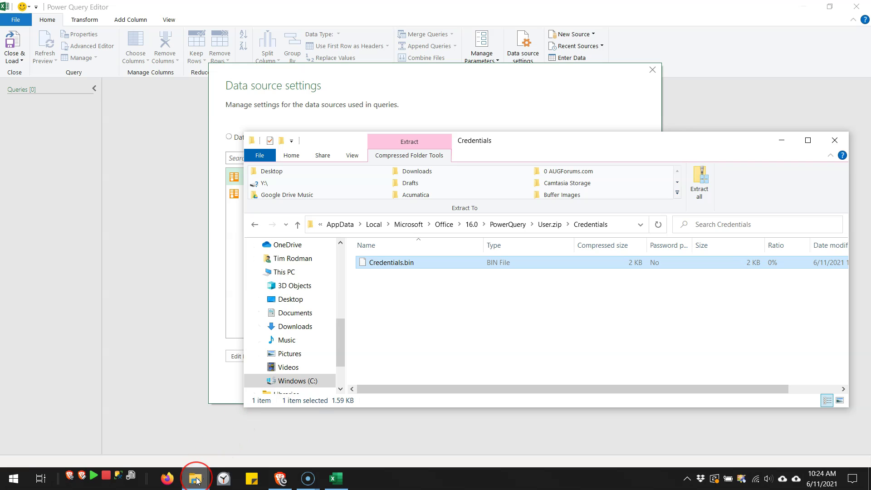
left_click(240, 437)
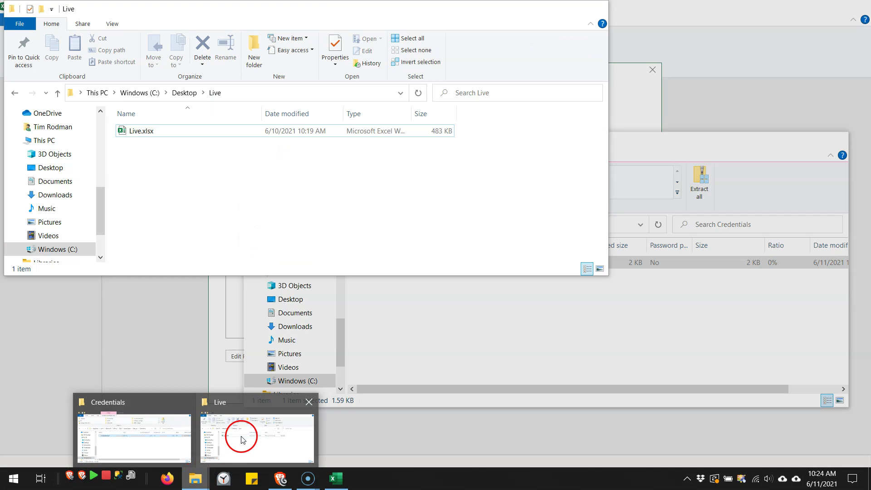
key("ctrl+v")
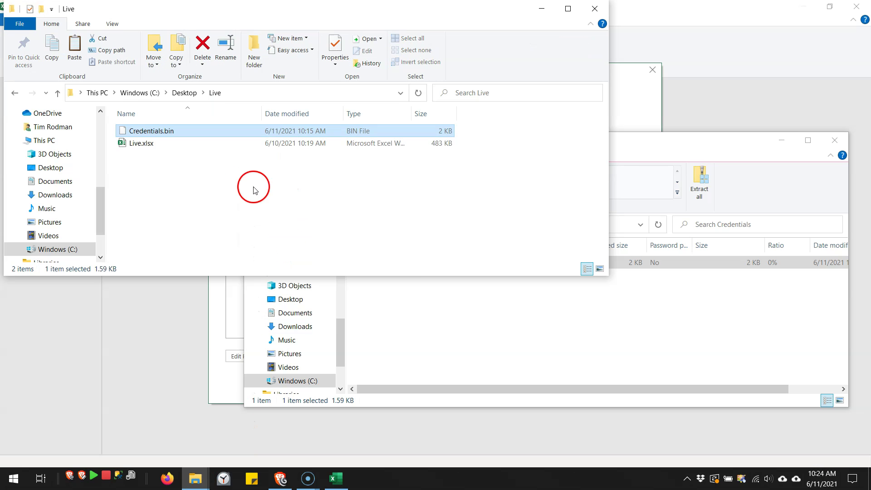
right_click(158, 132)
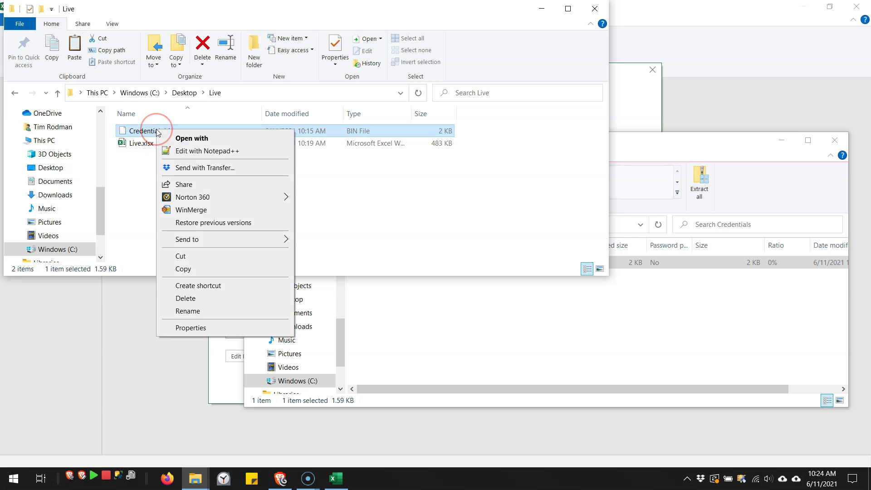
left_click(175, 152)
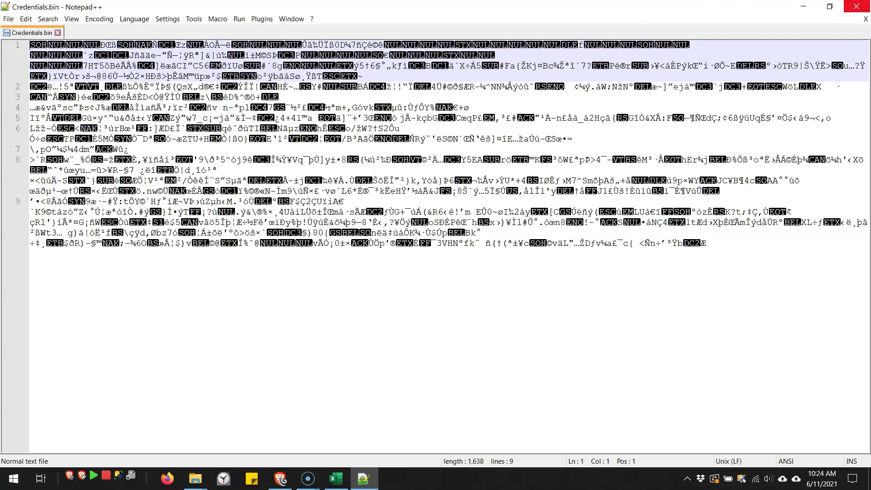
Close the unreadable Credentials.bin in Notepad++ and browse up to the PowerQuery folder holding User.zip.
left_click(856, 6)
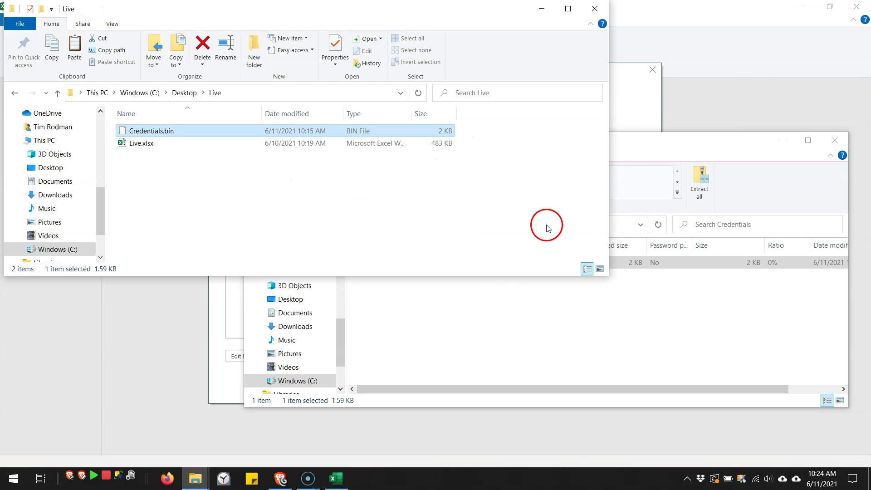
left_click(521, 310)
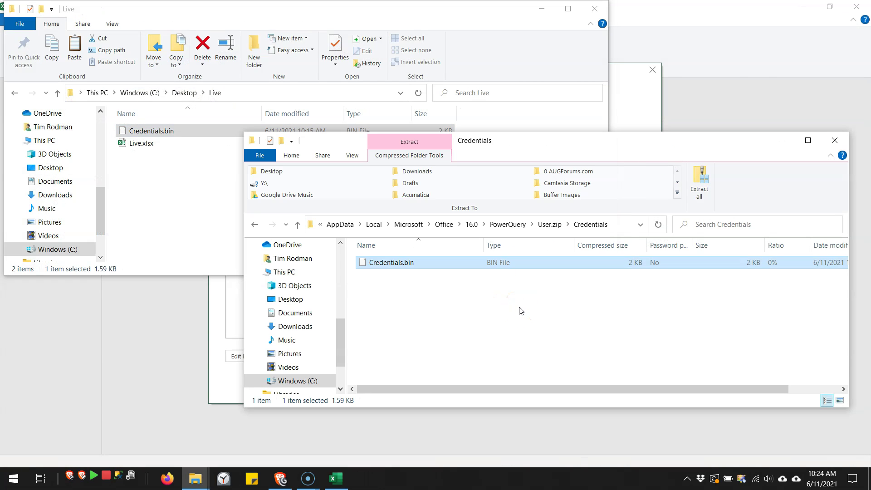
left_click(516, 227)
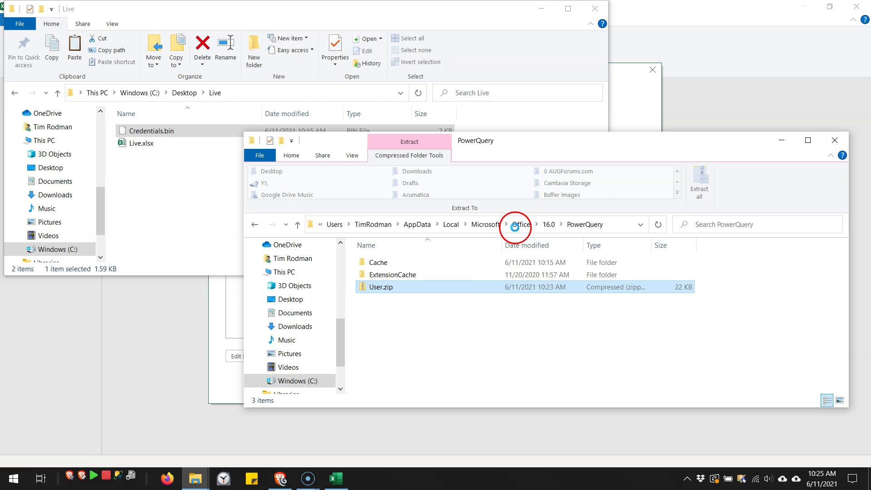
Delete User.zip, leaving only the Cache and ExtensionCache folders in PowerQuery.
left_click(386, 288)
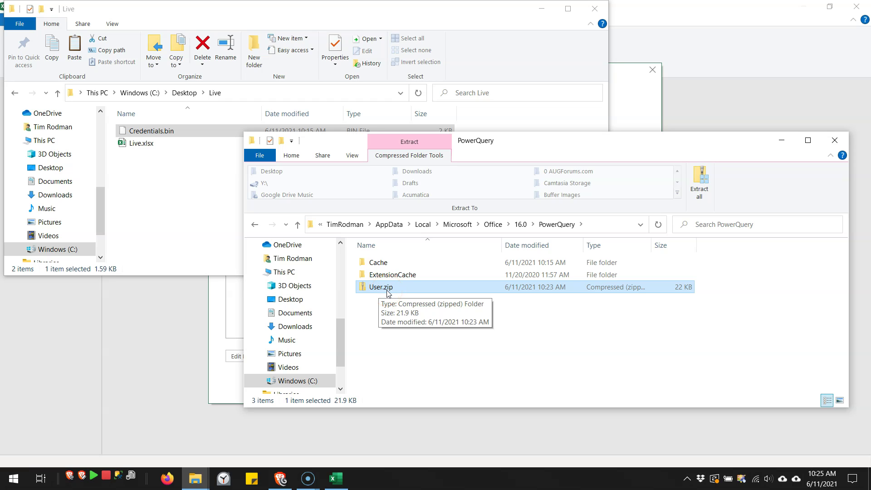
right_click(388, 290)
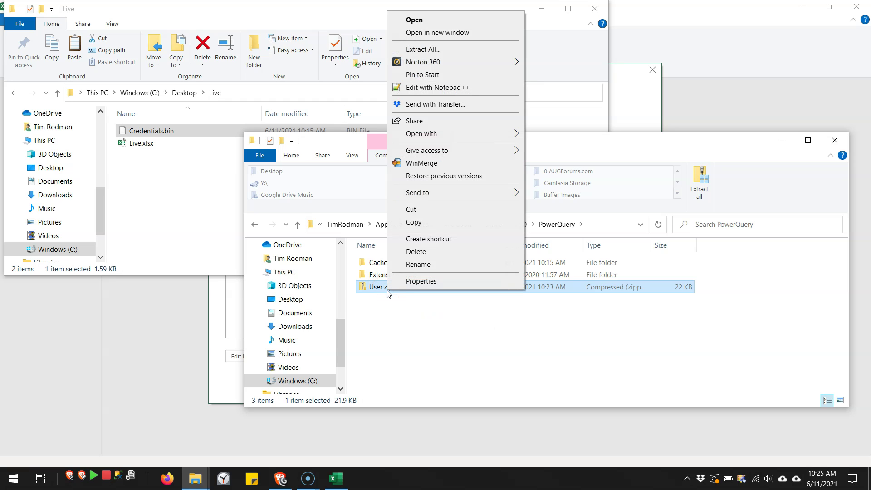
left_click(412, 256)
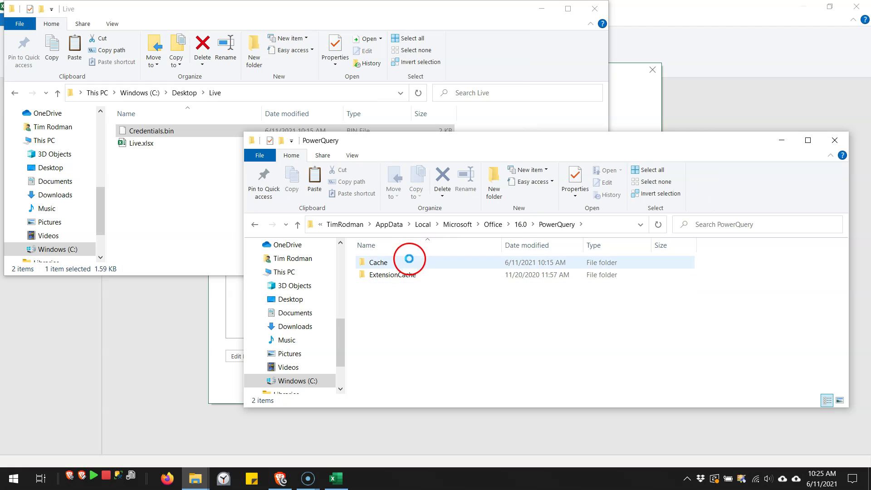
left_click(405, 278)
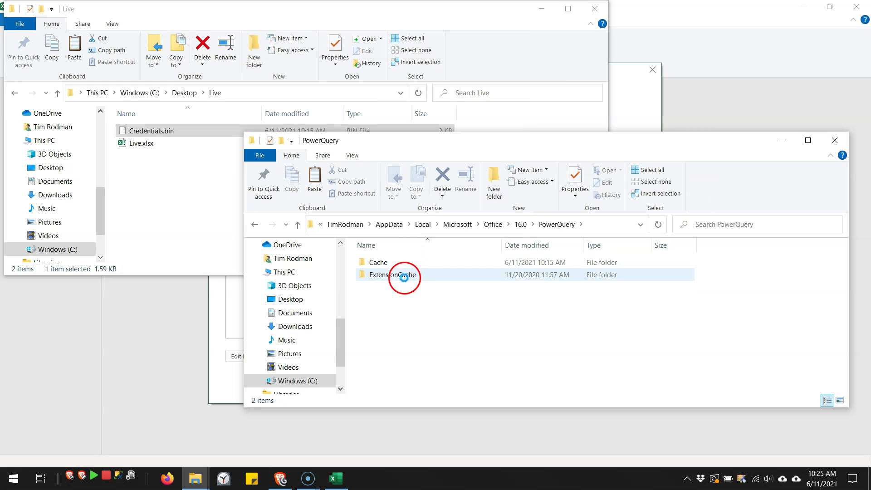
Reopen Data source settings to confirm no global permissions remain, then return to the PowerQuery folder.
left_click(634, 89)
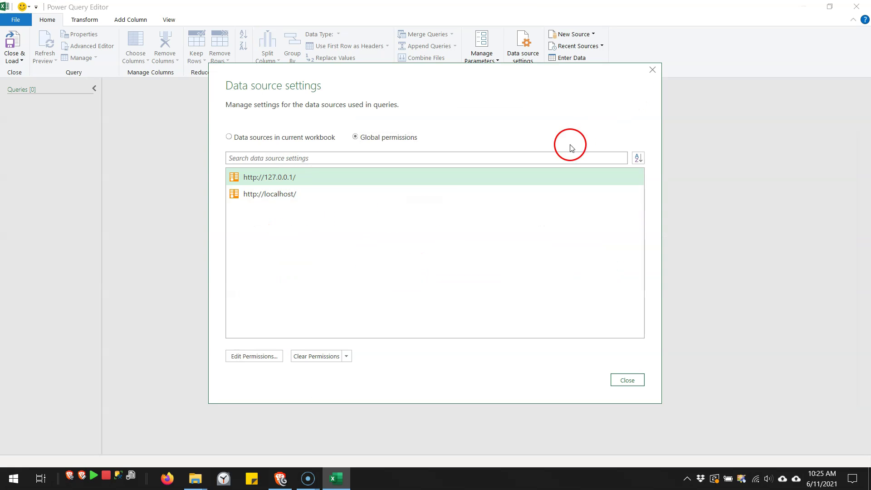
left_click(652, 71)
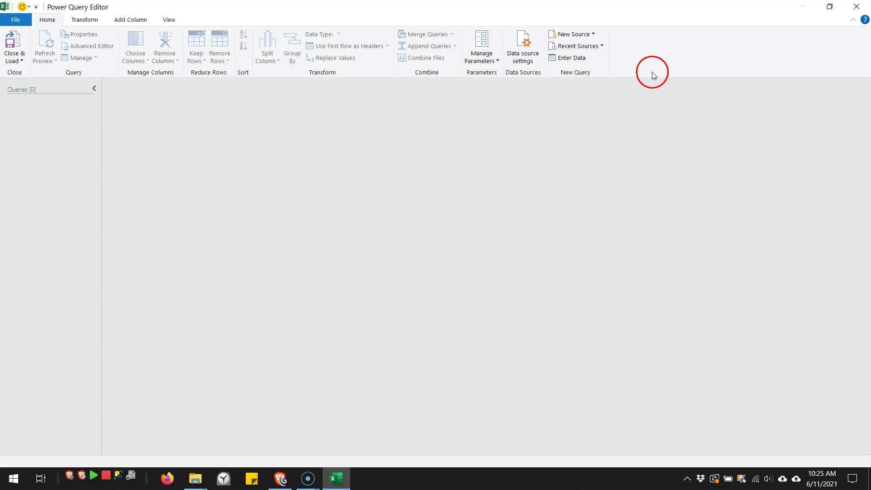
left_click(525, 57)
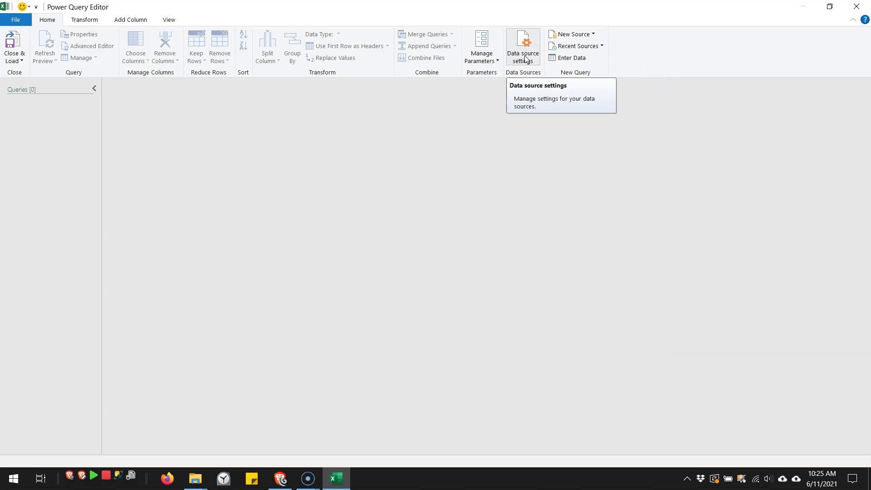
left_click(524, 58)
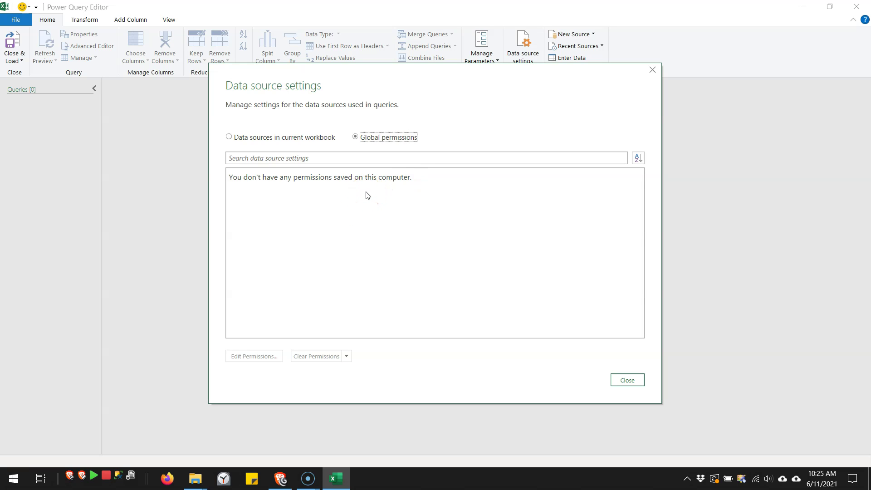
key("alt+Tab")
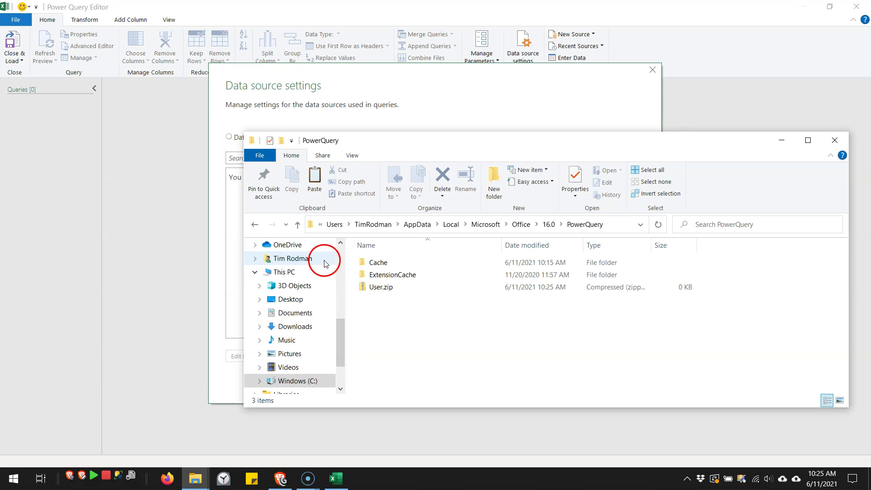
left_click(377, 289)
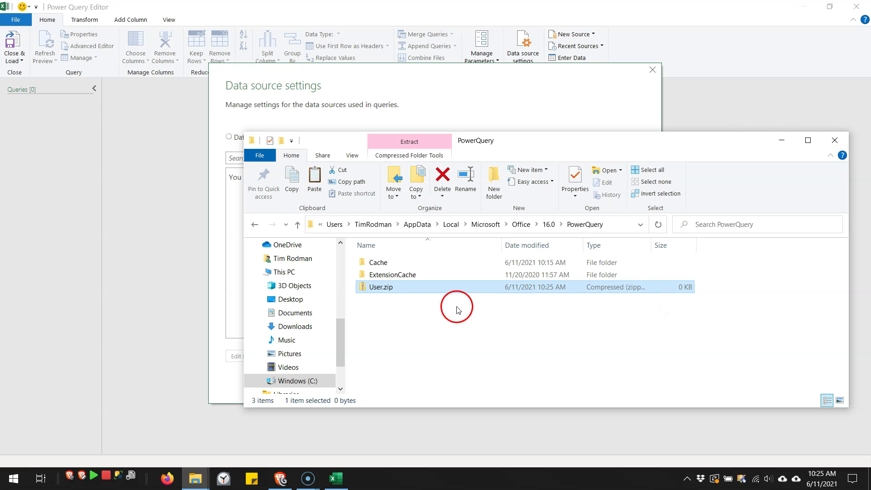
left_click(387, 295)
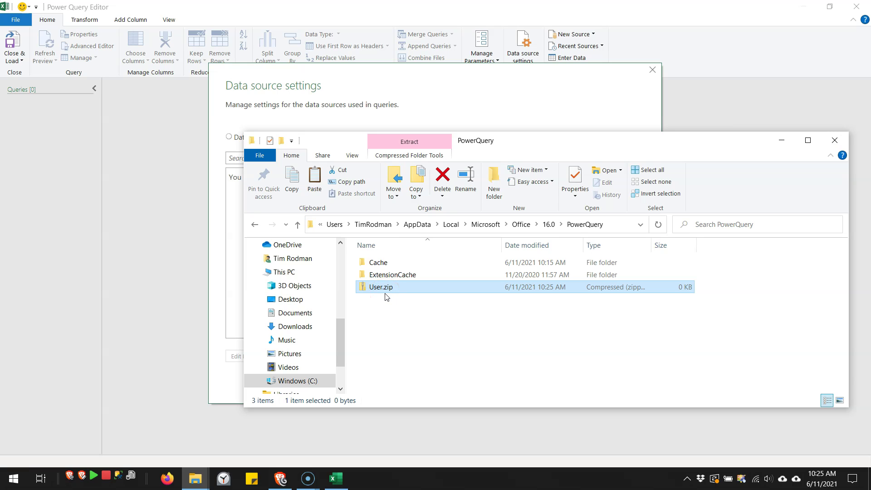